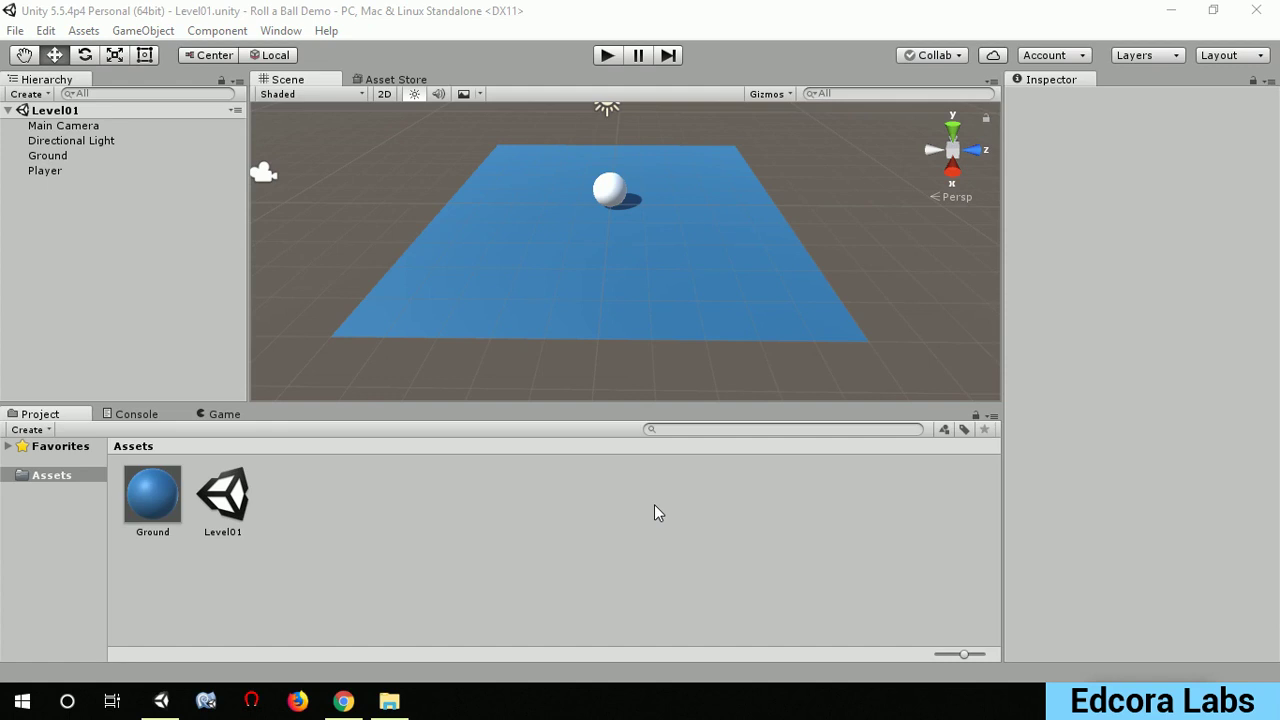
# - Select the white Player sphere in the Scene view to show its properties in the Inspector
pyautogui.click(603, 200)
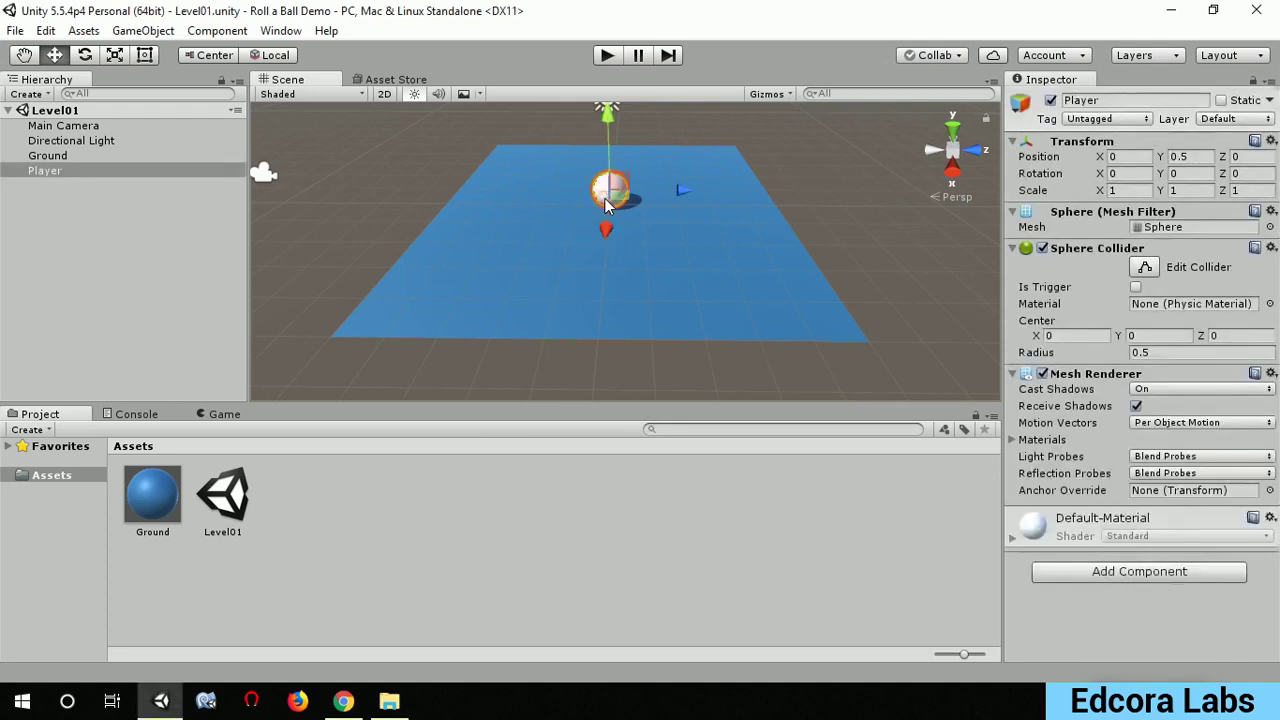
# - Slide the Player sphere along the Z axis to end at position 0, 0.5, 0.95
pyautogui.moveTo(679, 187); pyautogui.dragTo(752, 187)
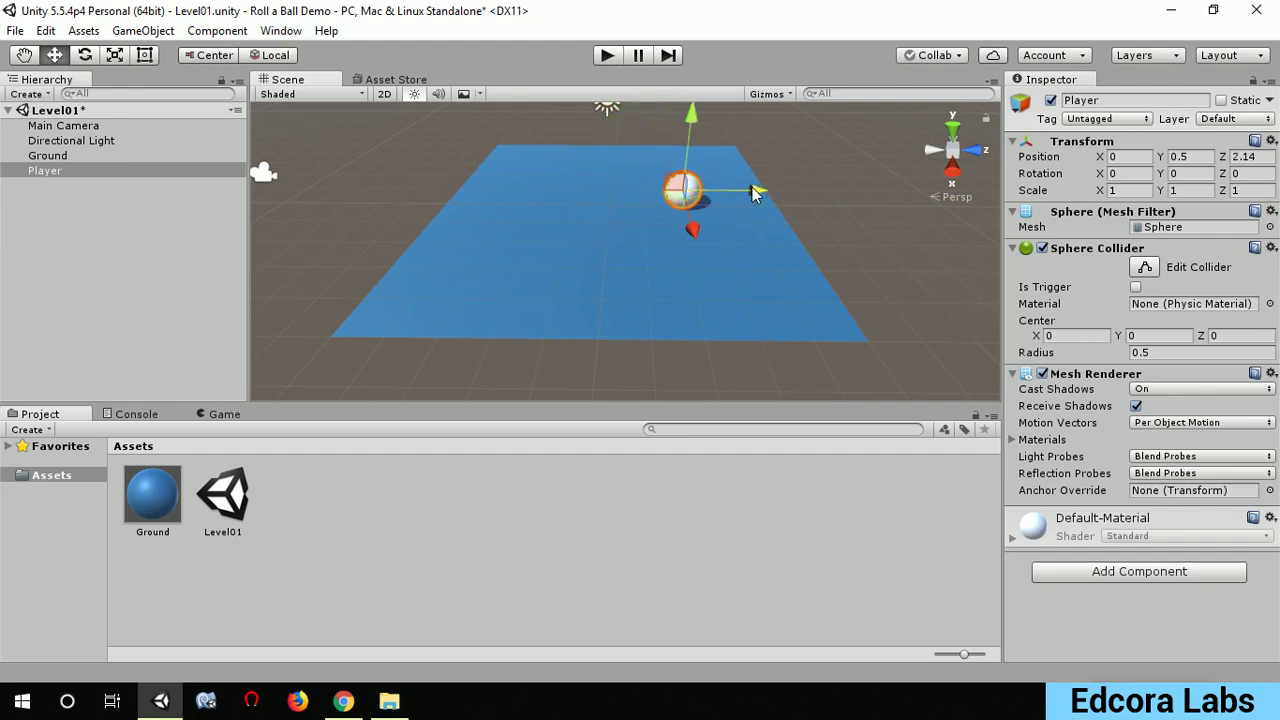
pyautogui.moveTo(752, 187)
pyautogui.mouseDown()
pyautogui.moveTo(678, 193)
pyautogui.moveTo(777, 195)
pyautogui.moveTo(676, 207)
pyautogui.moveTo(713, 212)
pyautogui.mouseUp()
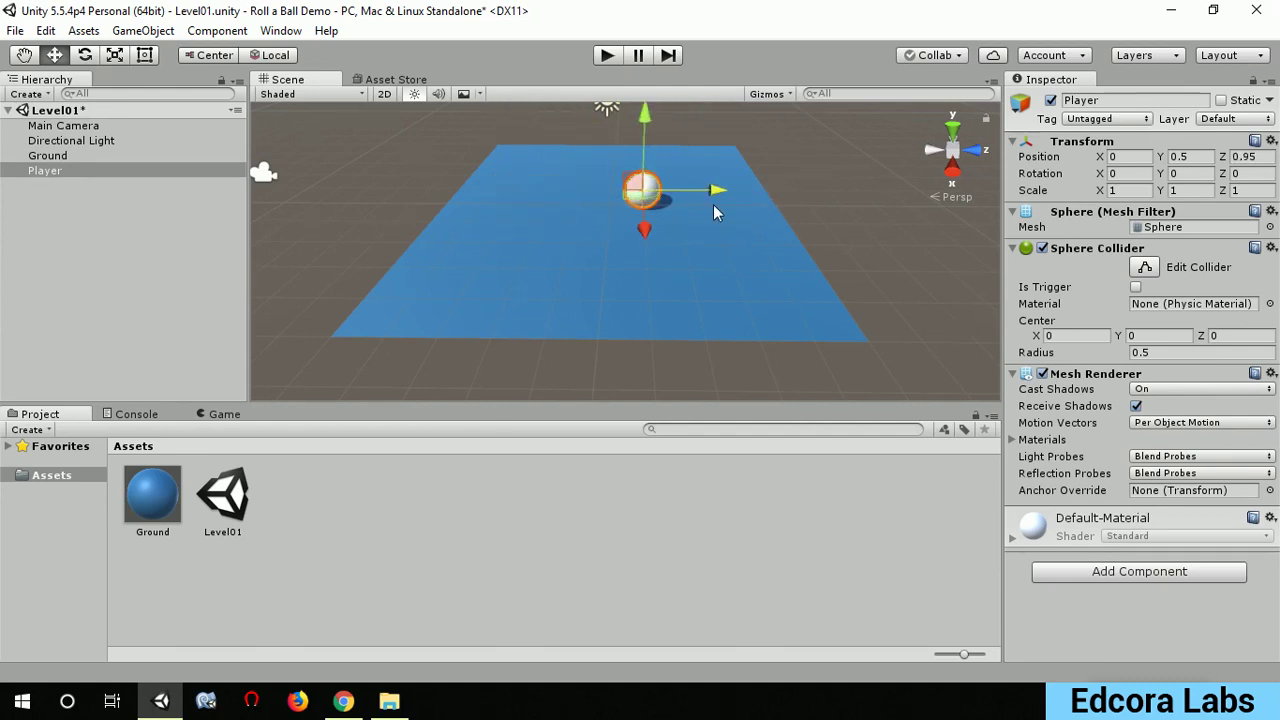
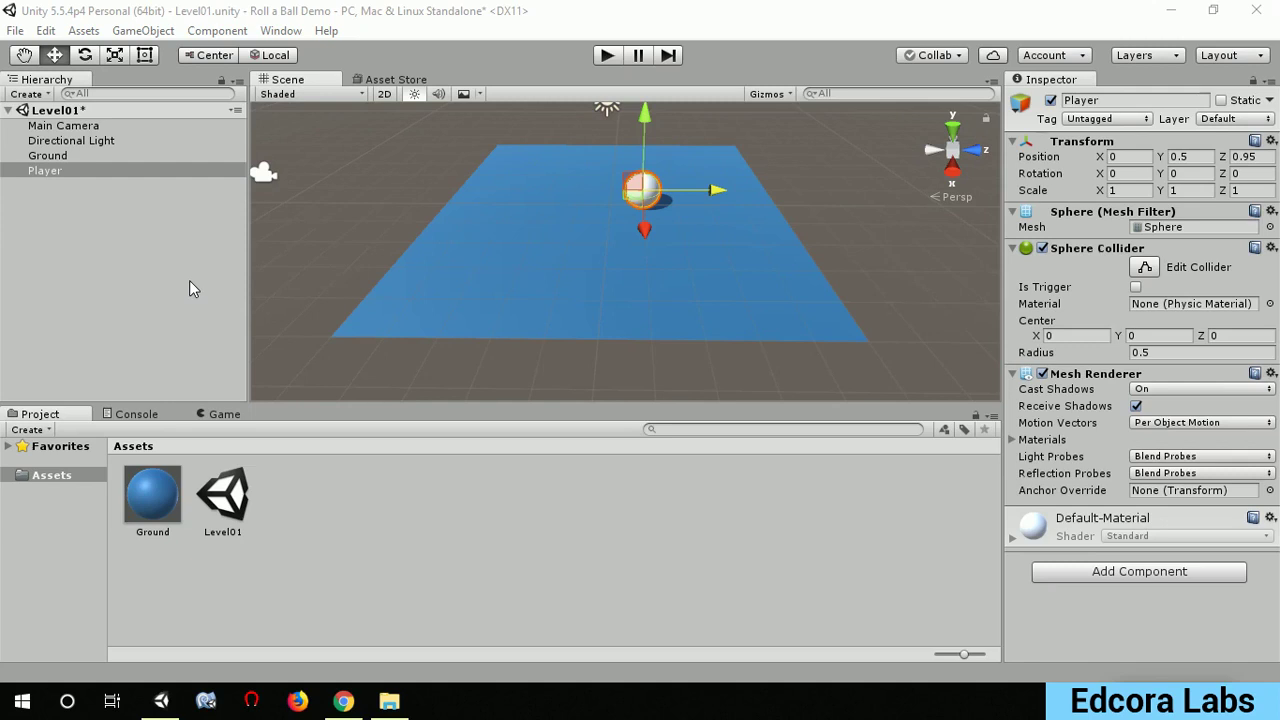
# - Show the unity_install folder and launch the Unity Download Assistant installer from it
pyautogui.click(389, 700)
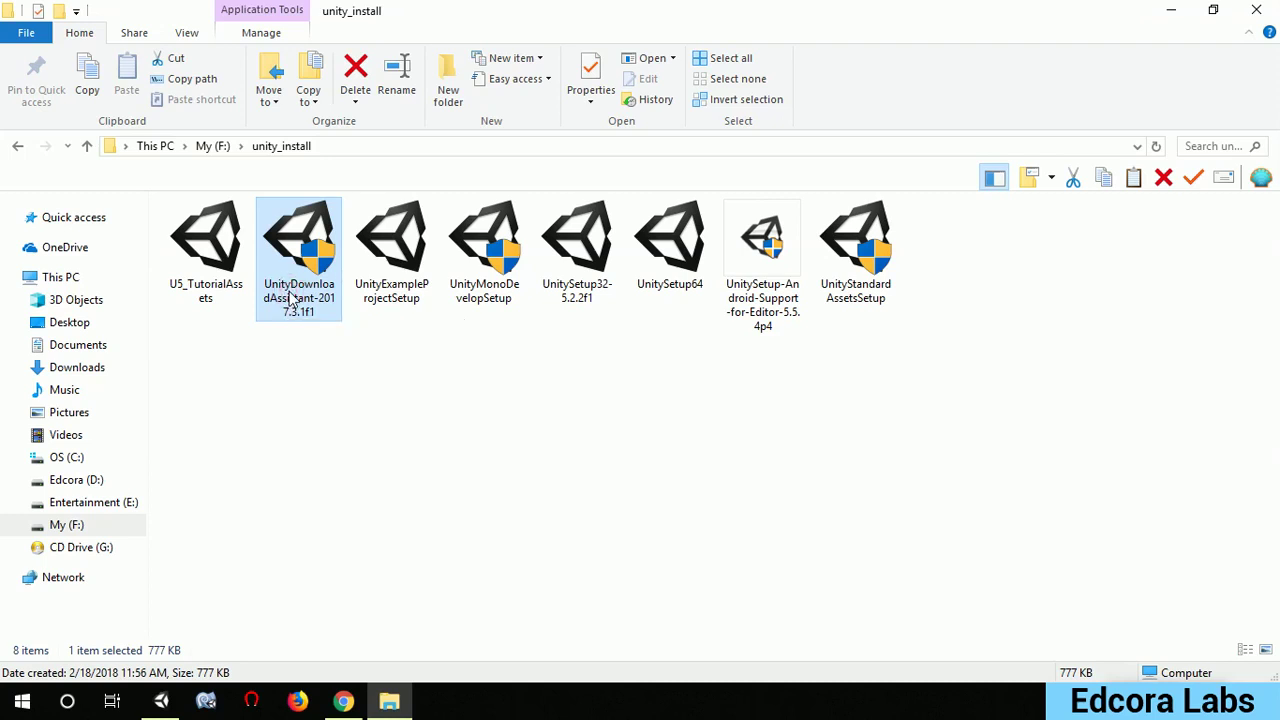
pyautogui.doubleClick(290, 300)
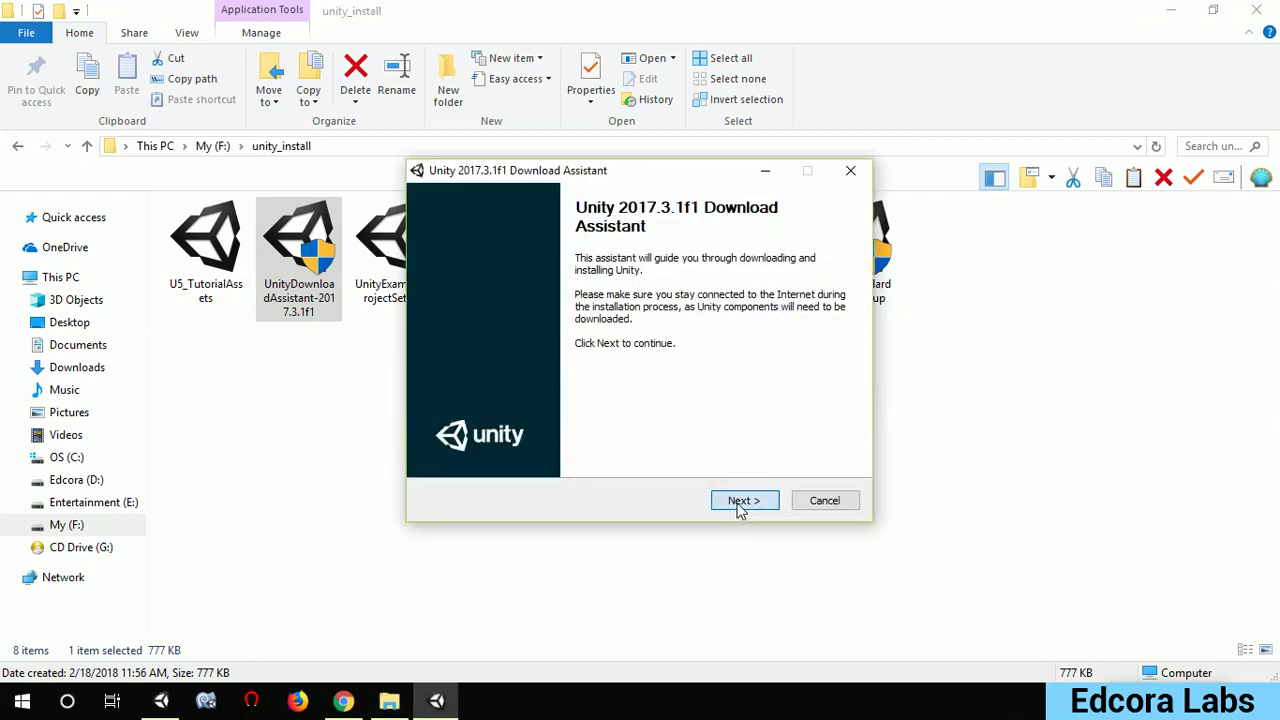
# - Move past the welcome page and accept the Unity 2017.3.1f1 license agreement
pyautogui.click(740, 506)
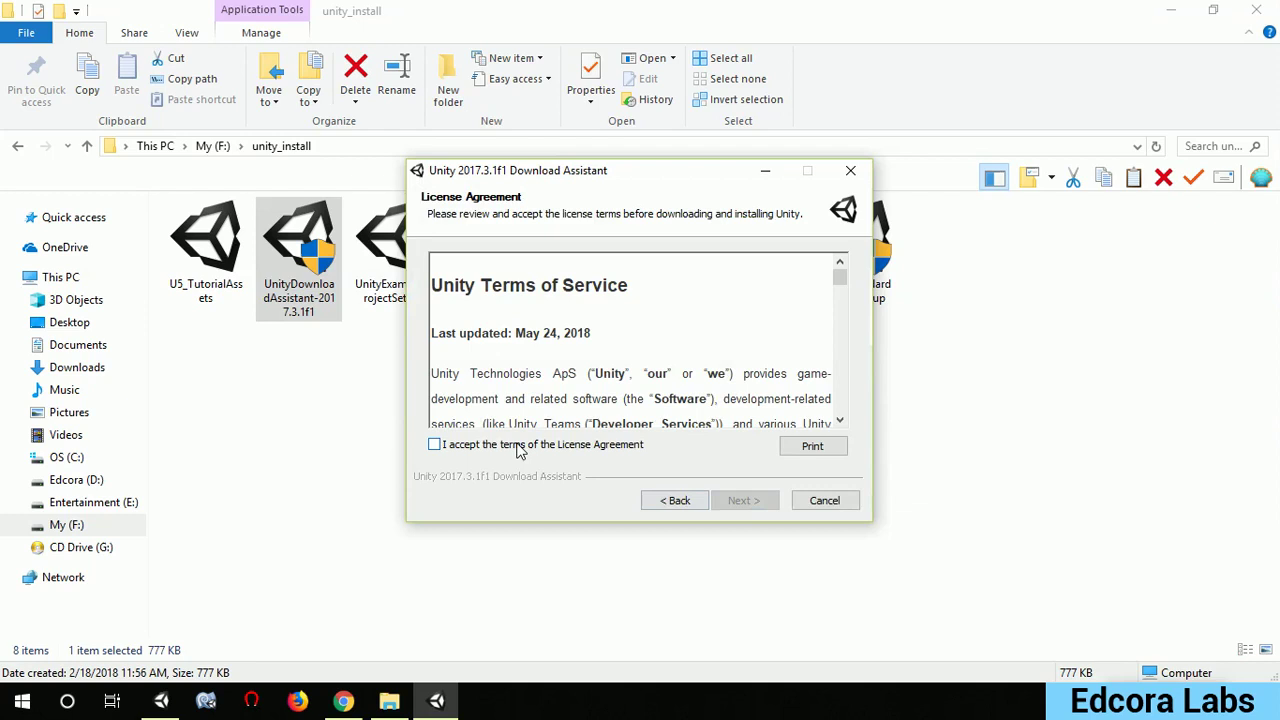
pyautogui.click(519, 449)
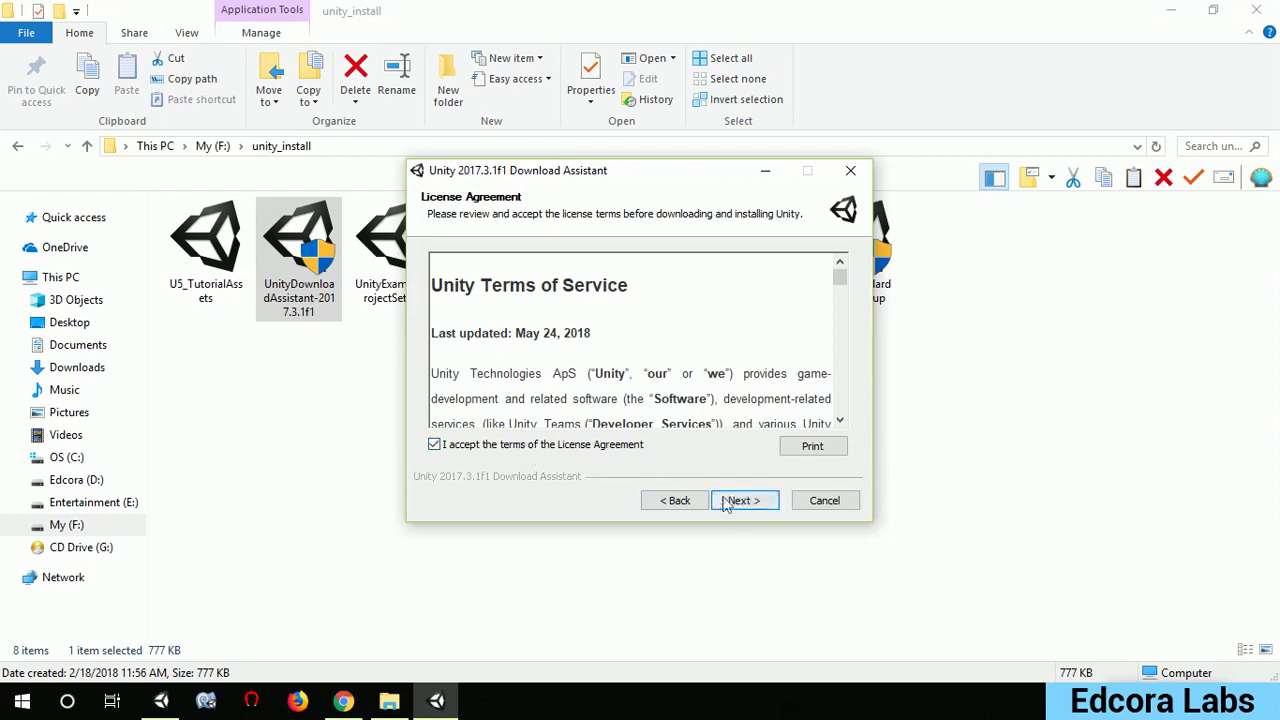
pyautogui.click(716, 500)
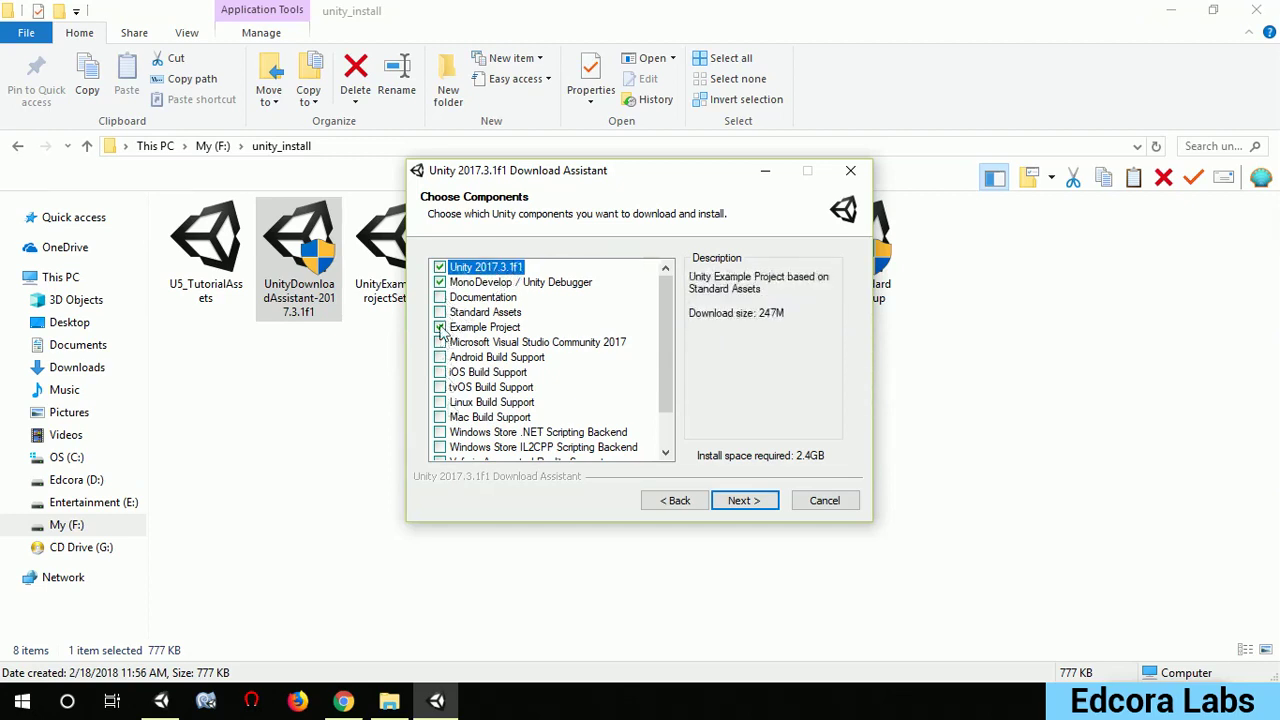
# - Deselect Example Project, keep Unity 2017.3.1f1 ticked, and review the component list
pyautogui.click(450, 326)
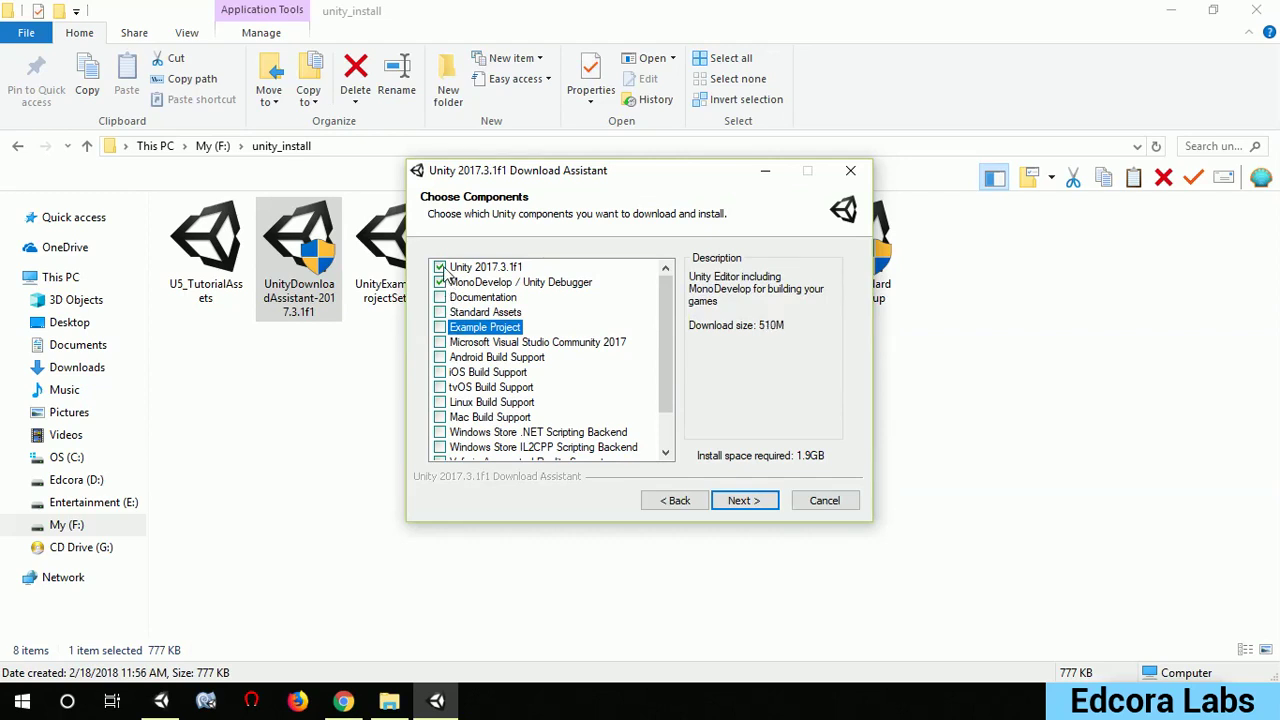
pyautogui.click(443, 268)
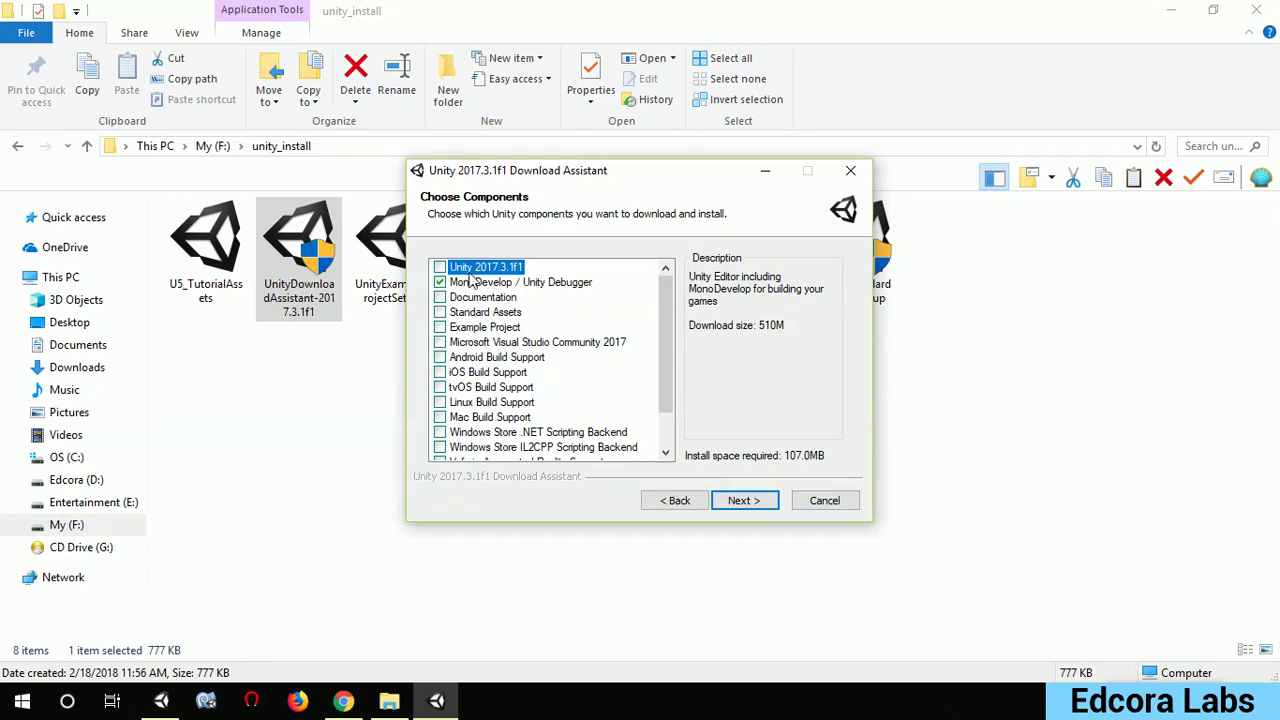
pyautogui.click(441, 268)
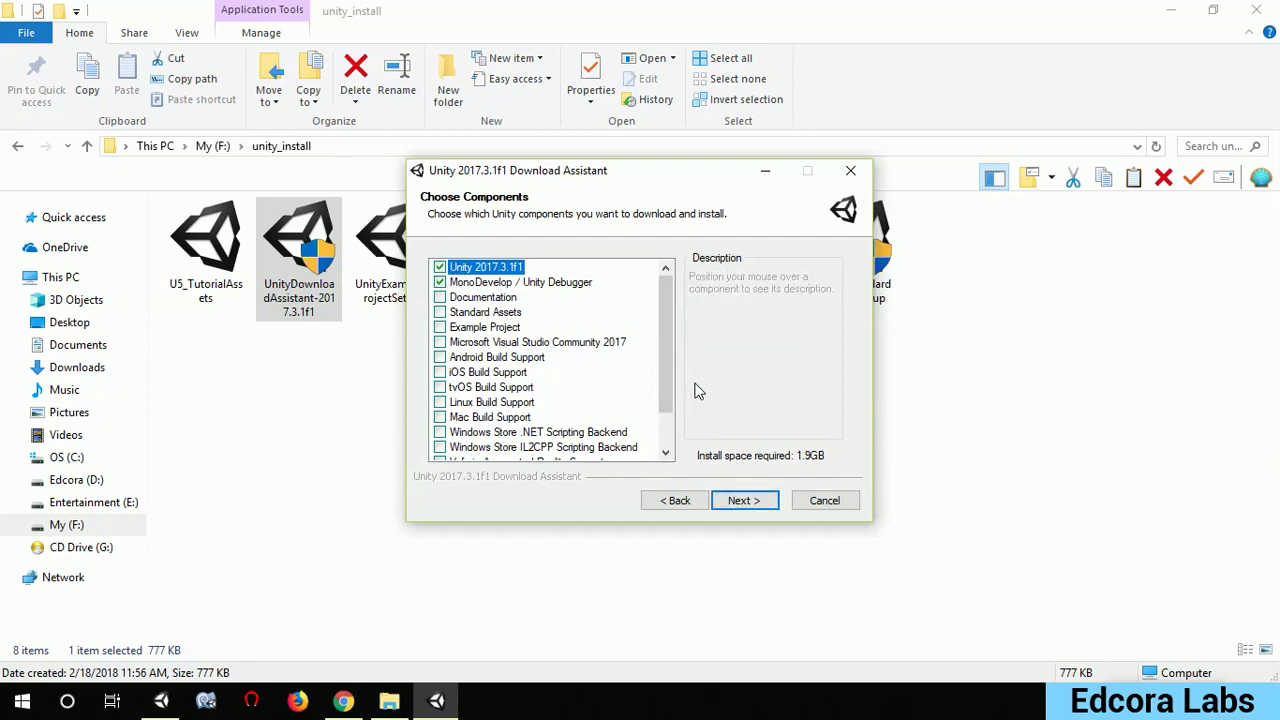
pyautogui.scroll(-1, 505, 365)
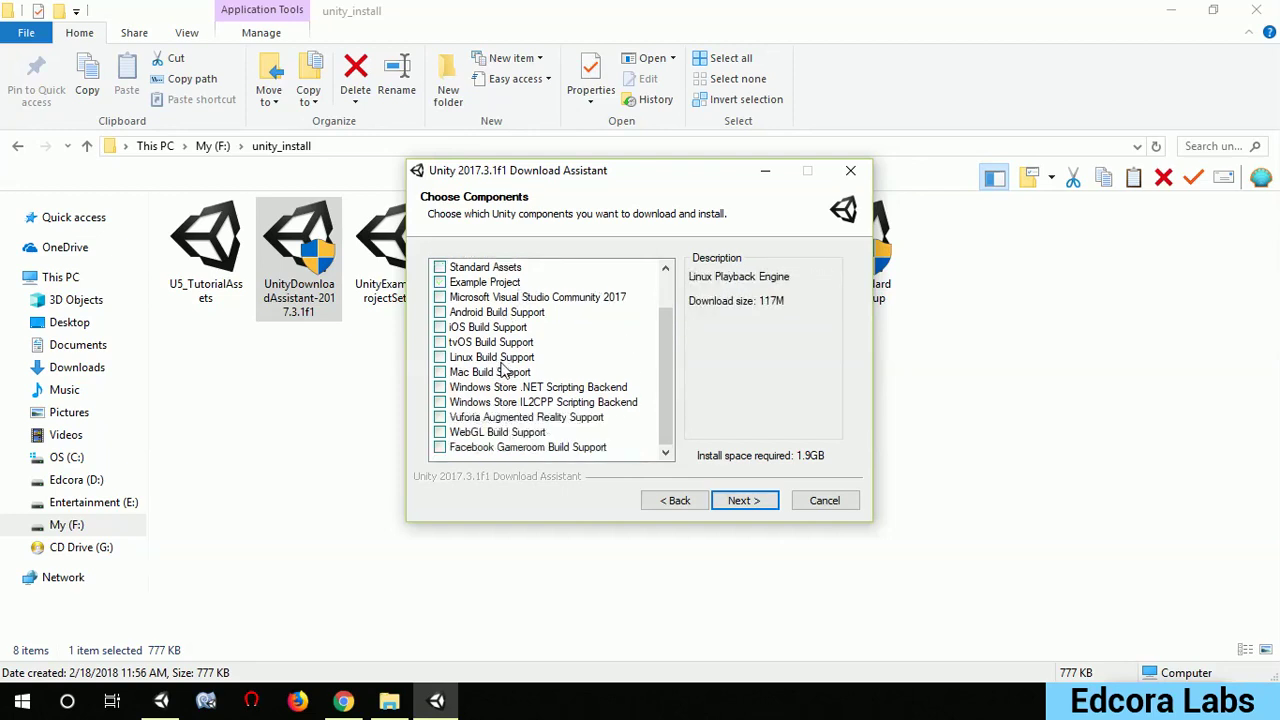
pyautogui.scroll(1, 505, 365)
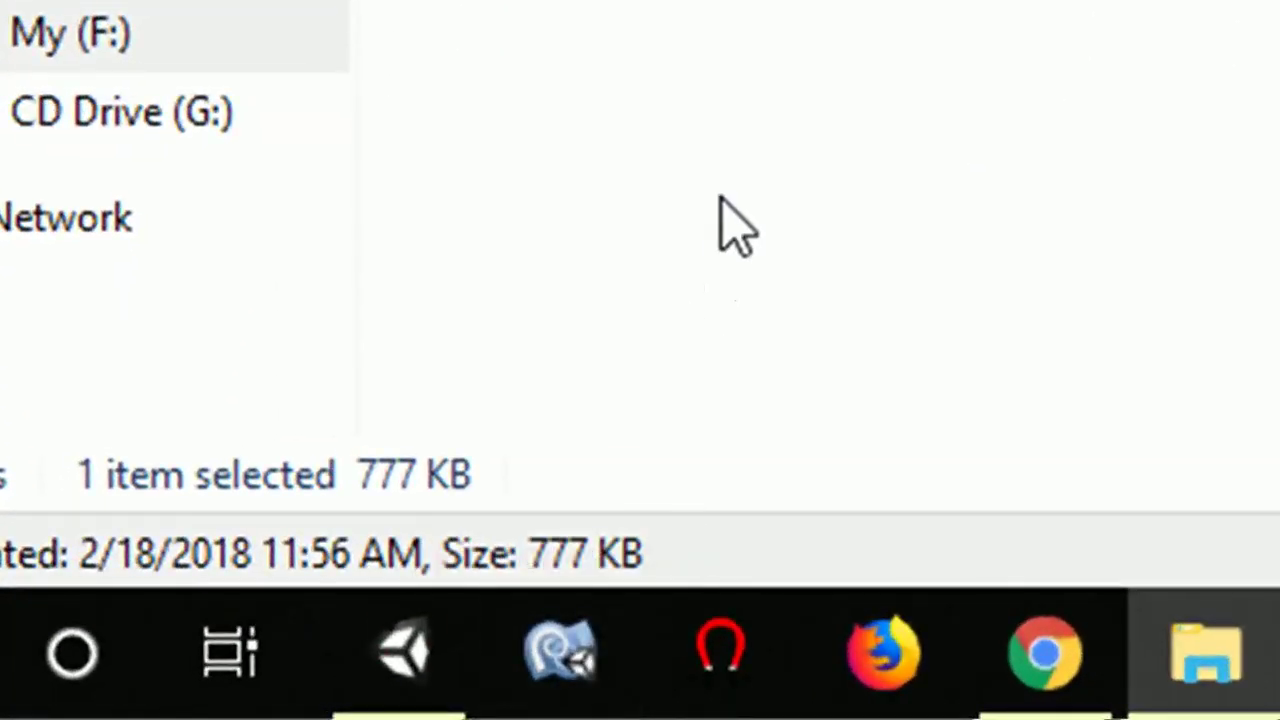
# - In Unity Preferences > External Tools, keep MonoDevelop (built-in) as External Script Editor and close
pyautogui.click(160, 700)
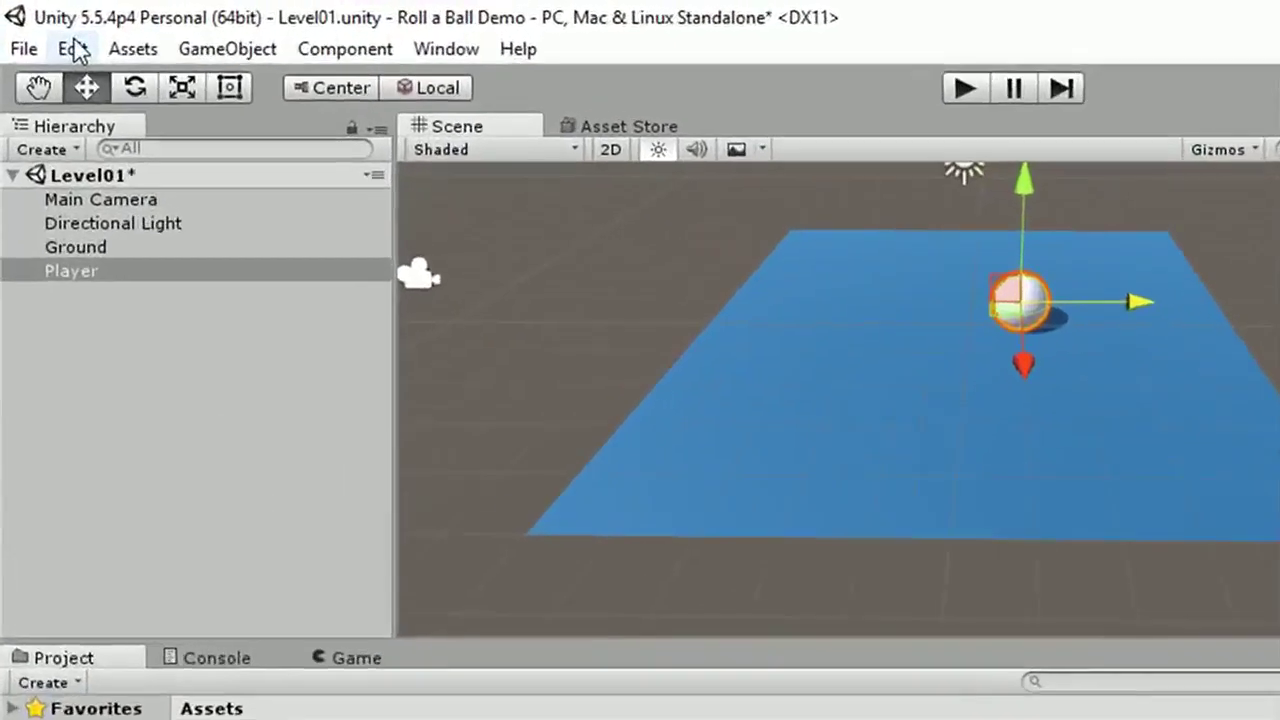
pyautogui.click(46, 30)
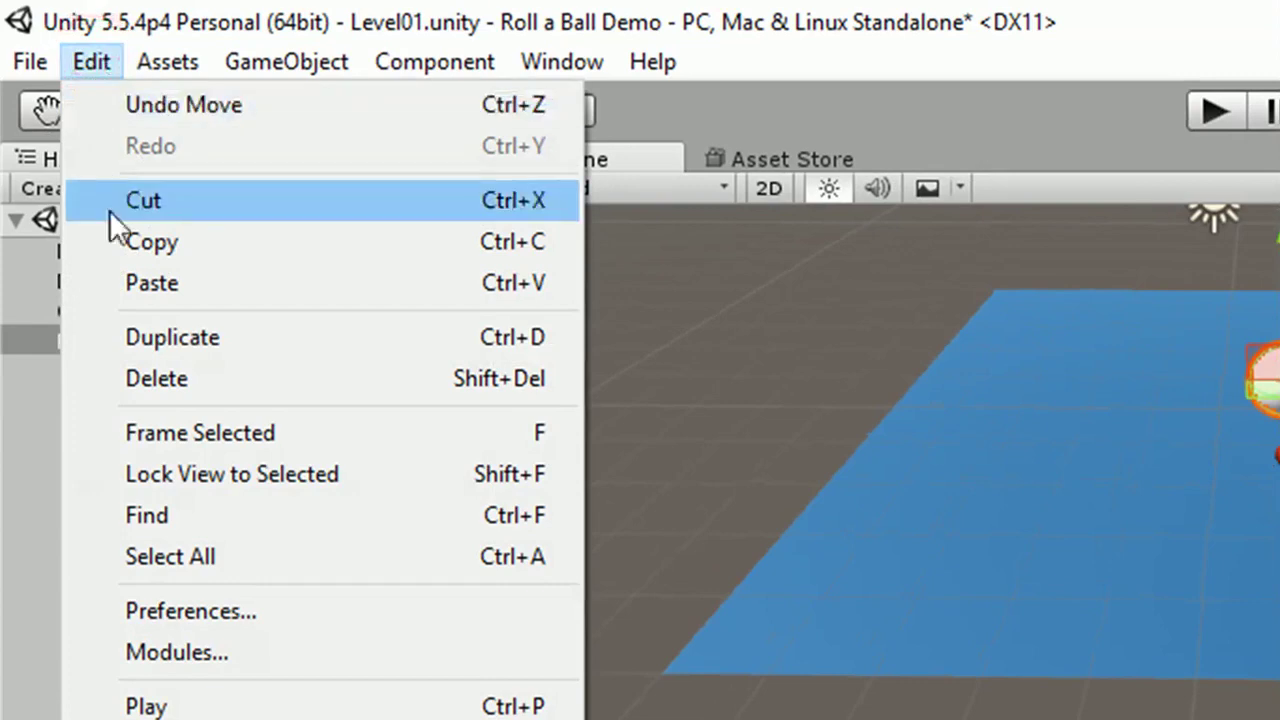
pyautogui.click(155, 598)
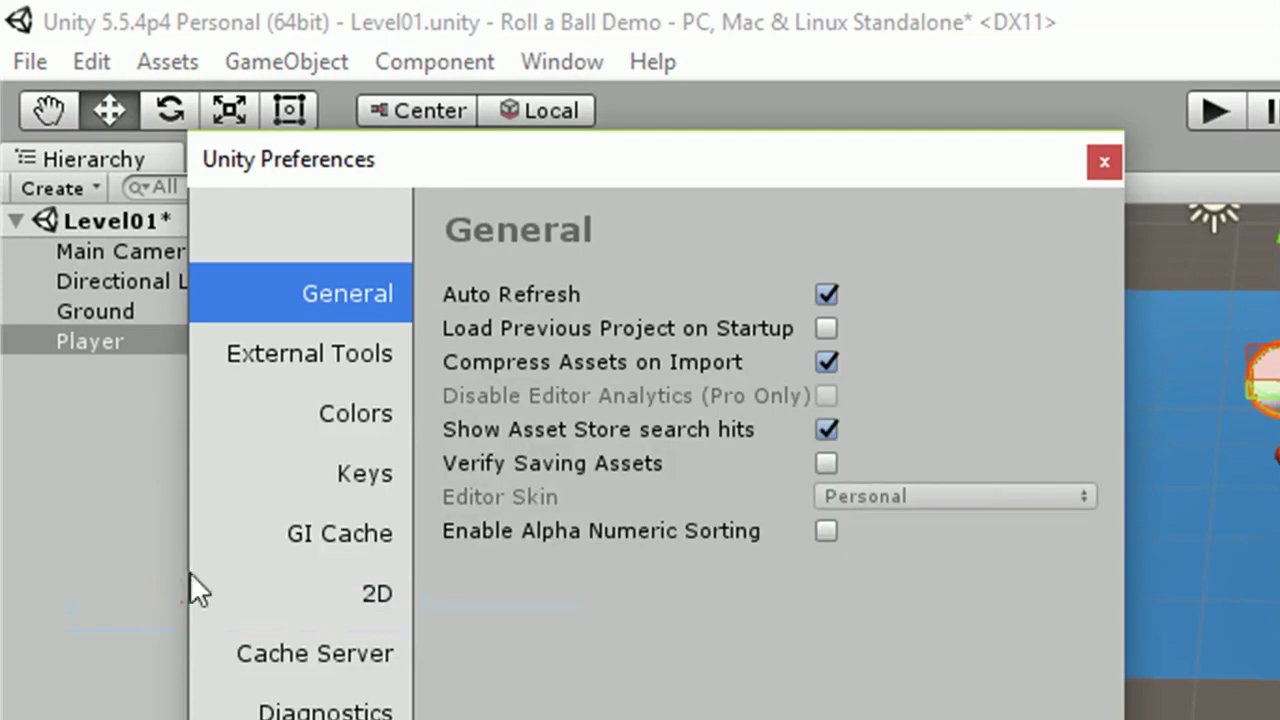
pyautogui.click(280, 354)
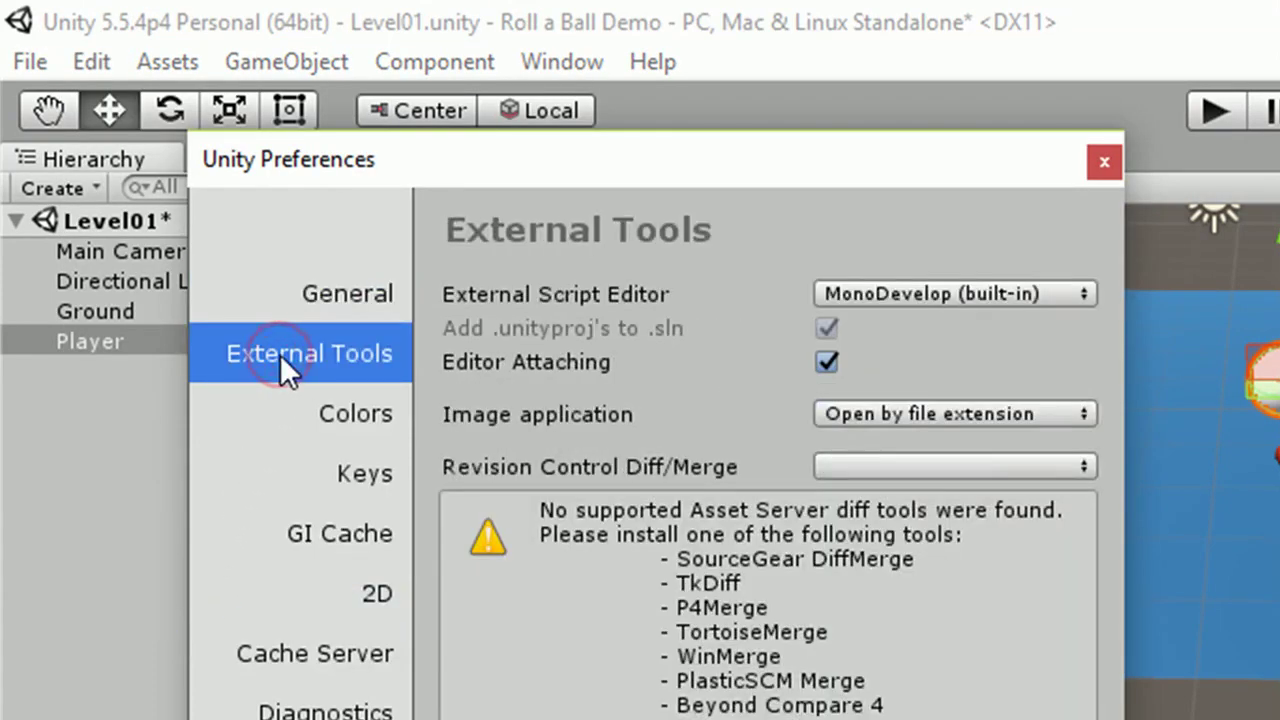
pyautogui.click(996, 291)
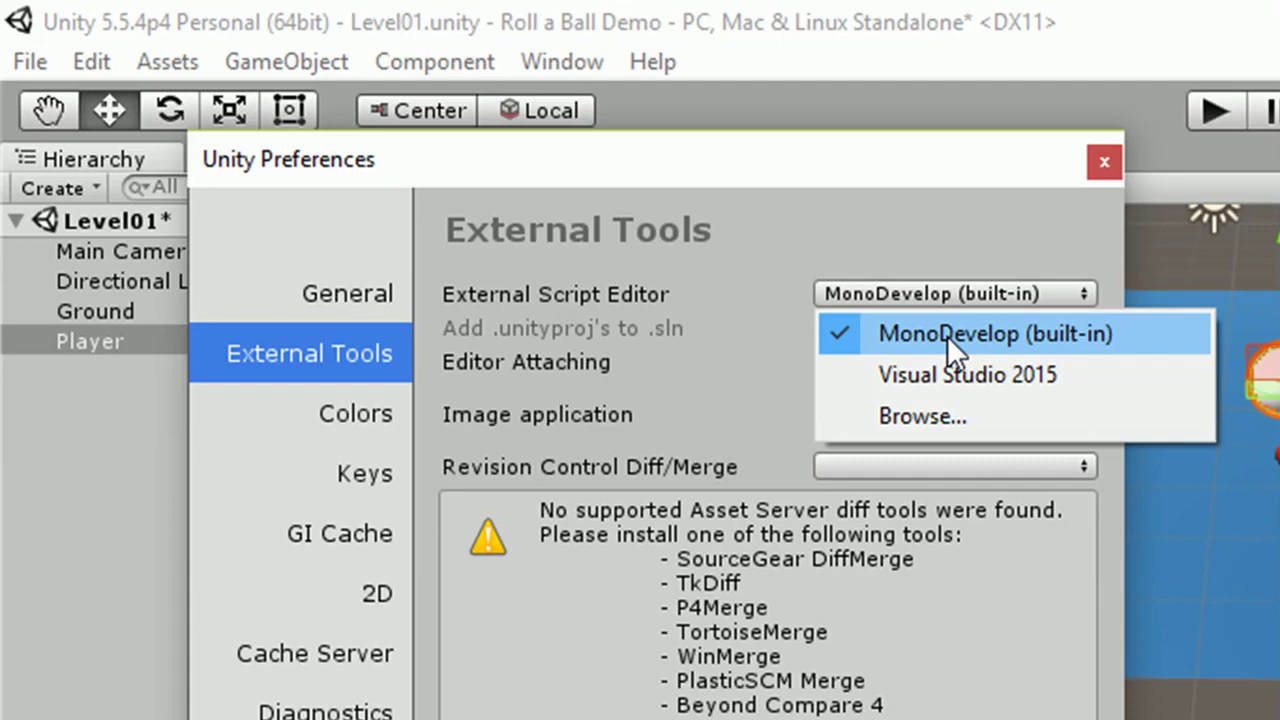
pyautogui.click(947, 335)
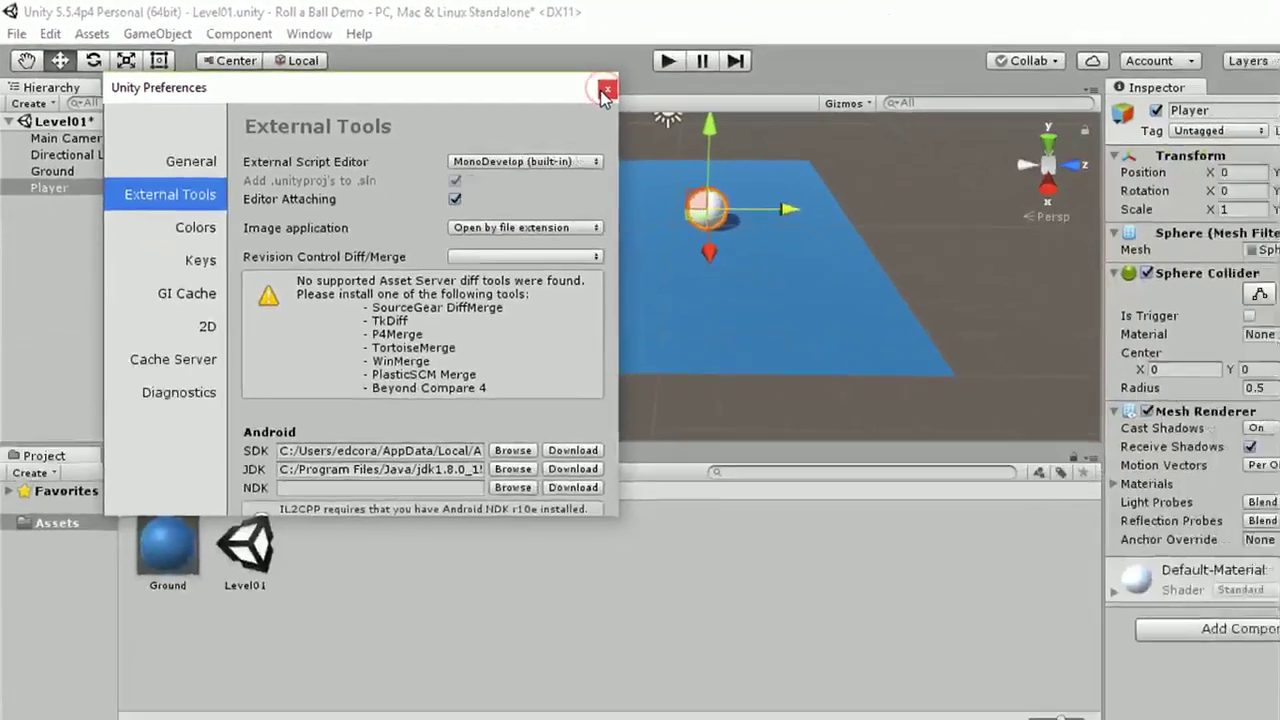
pyautogui.click(1100, 161)
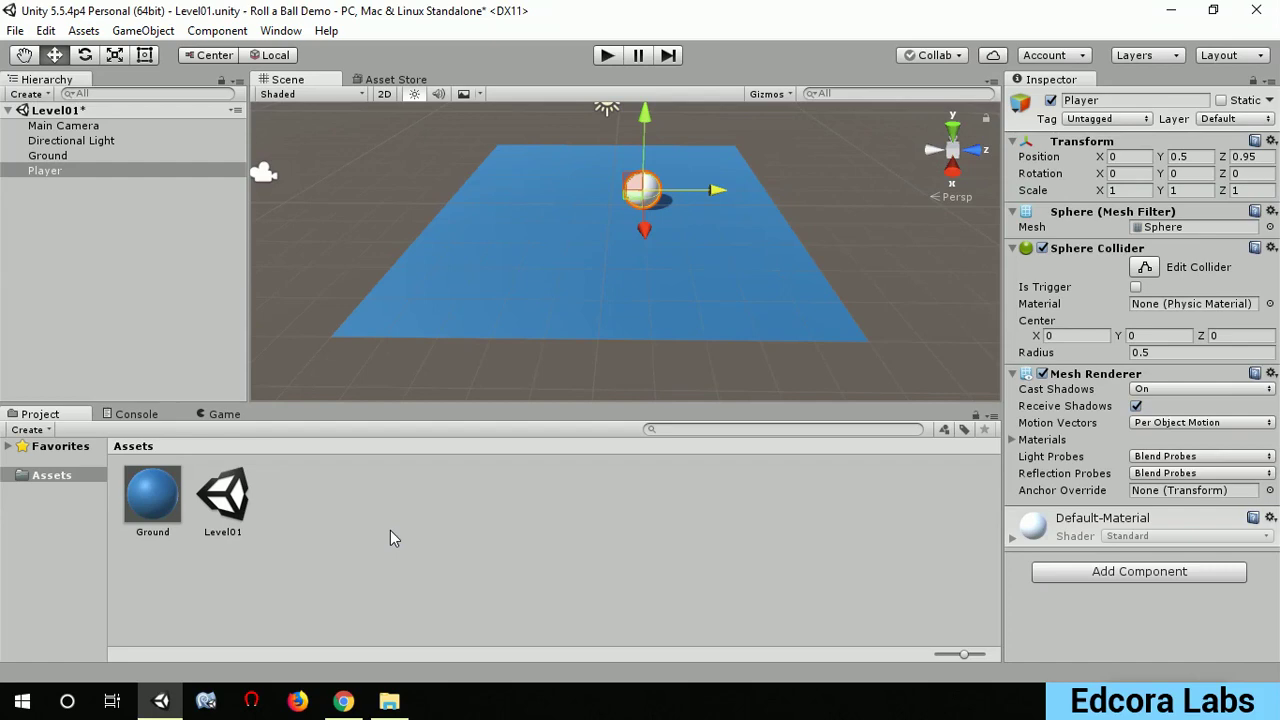
# - Create a C# script named Test in Assets and open it in MonoDevelop
pyautogui.click(390, 530)
pyautogui.rightClick(390, 530)
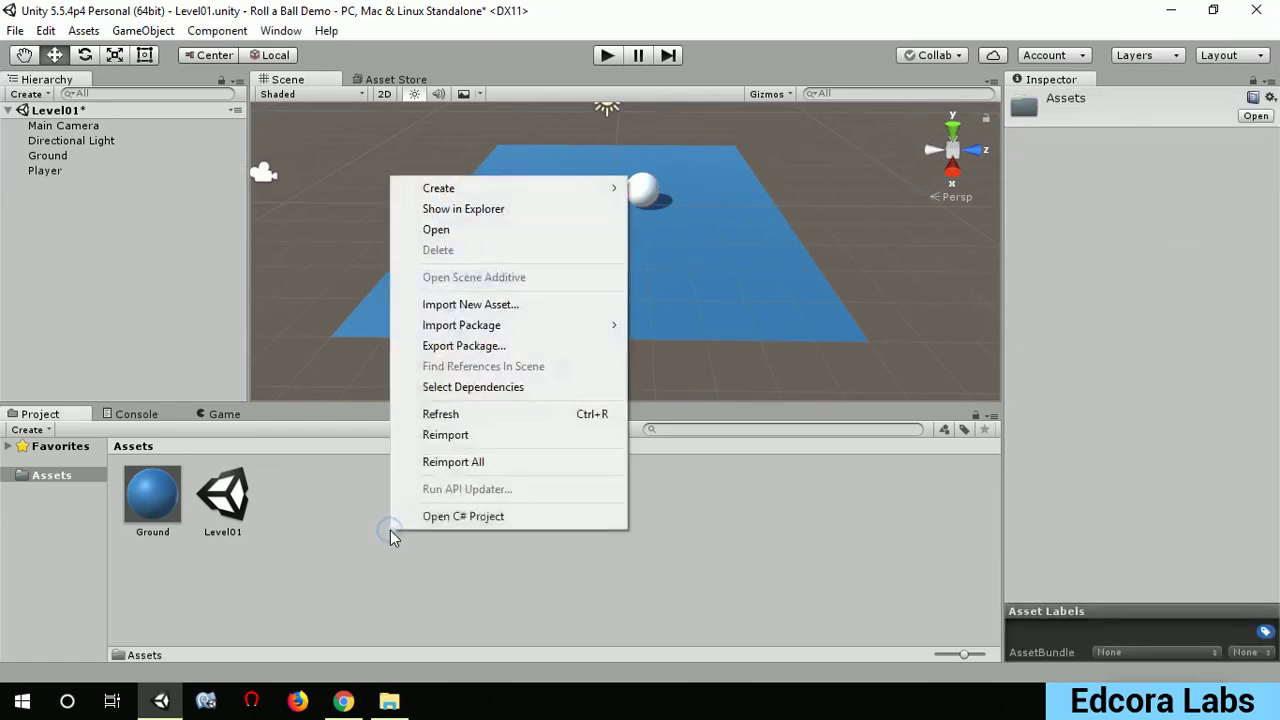
pyautogui.moveTo(517, 189)
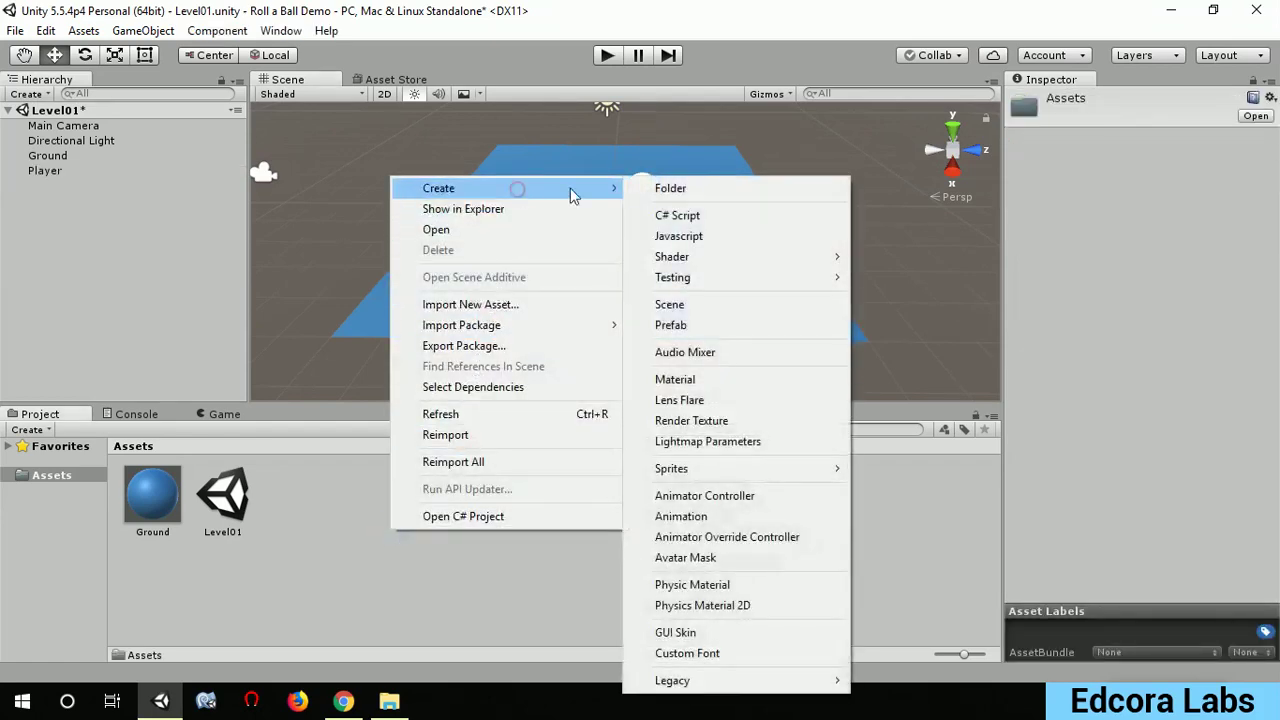
pyautogui.click(704, 218)
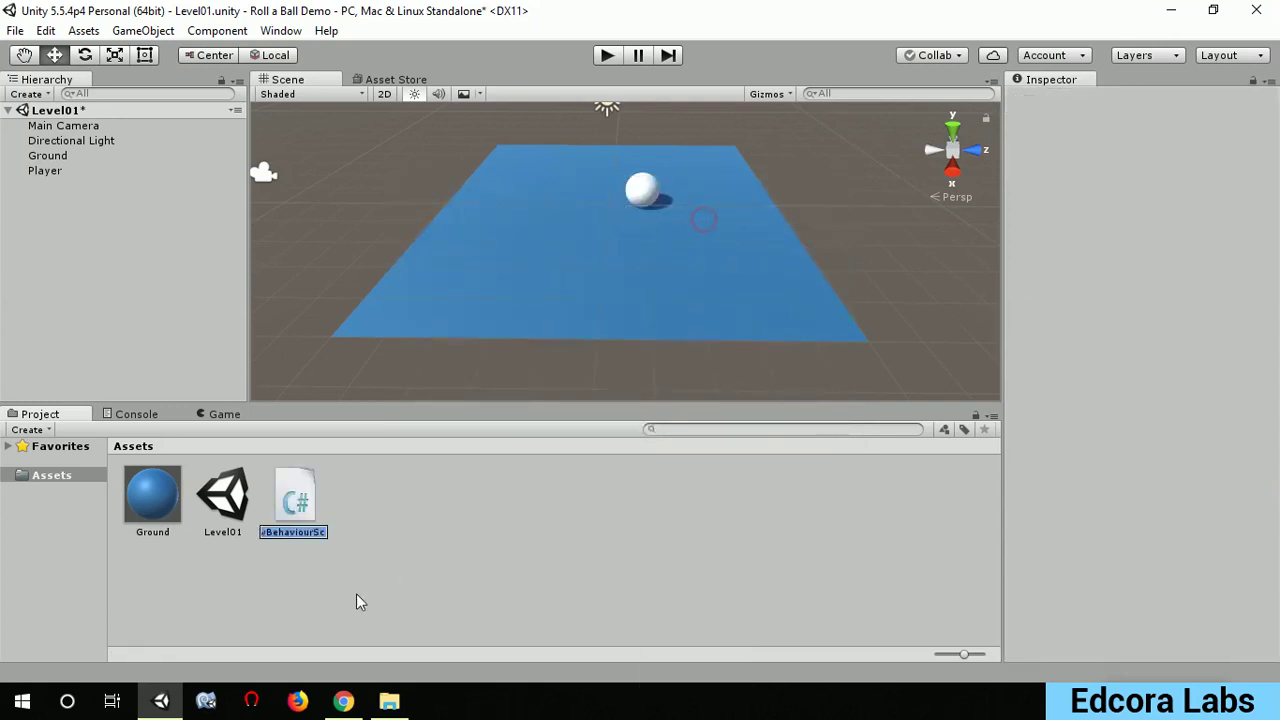
pyautogui.write('Test')
pyautogui.press('Return')
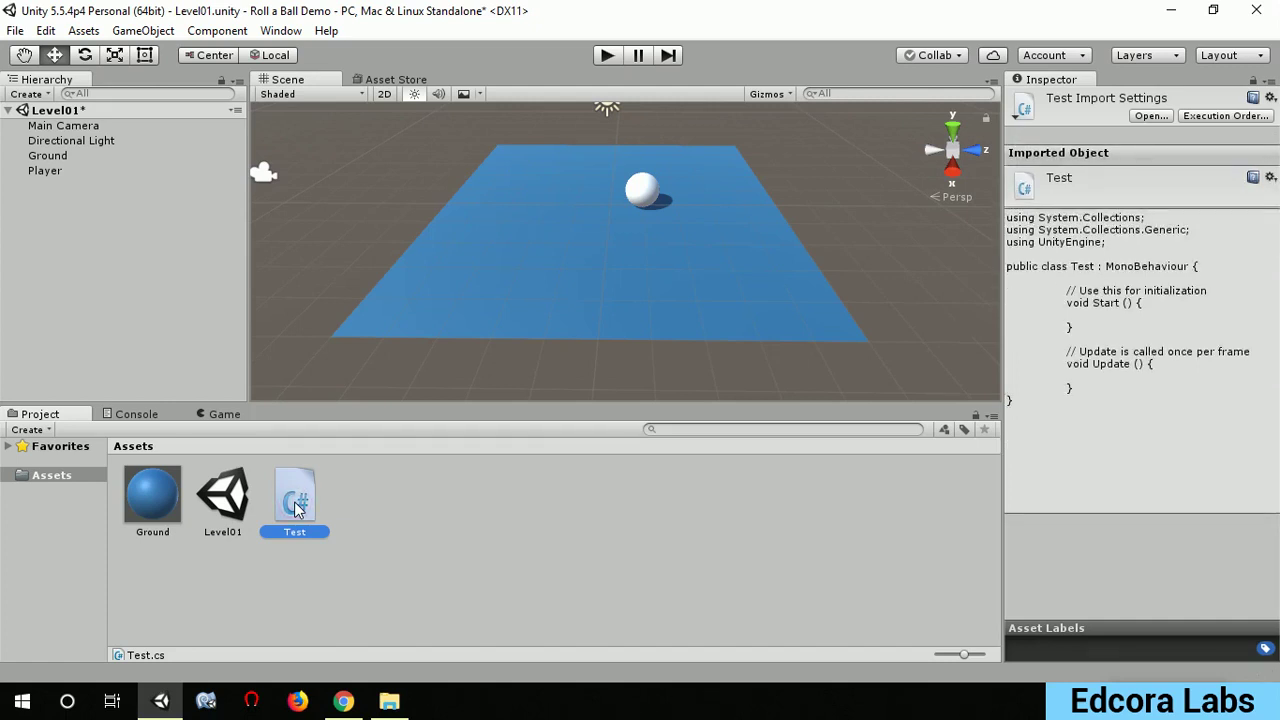
pyautogui.doubleClick(295, 508)
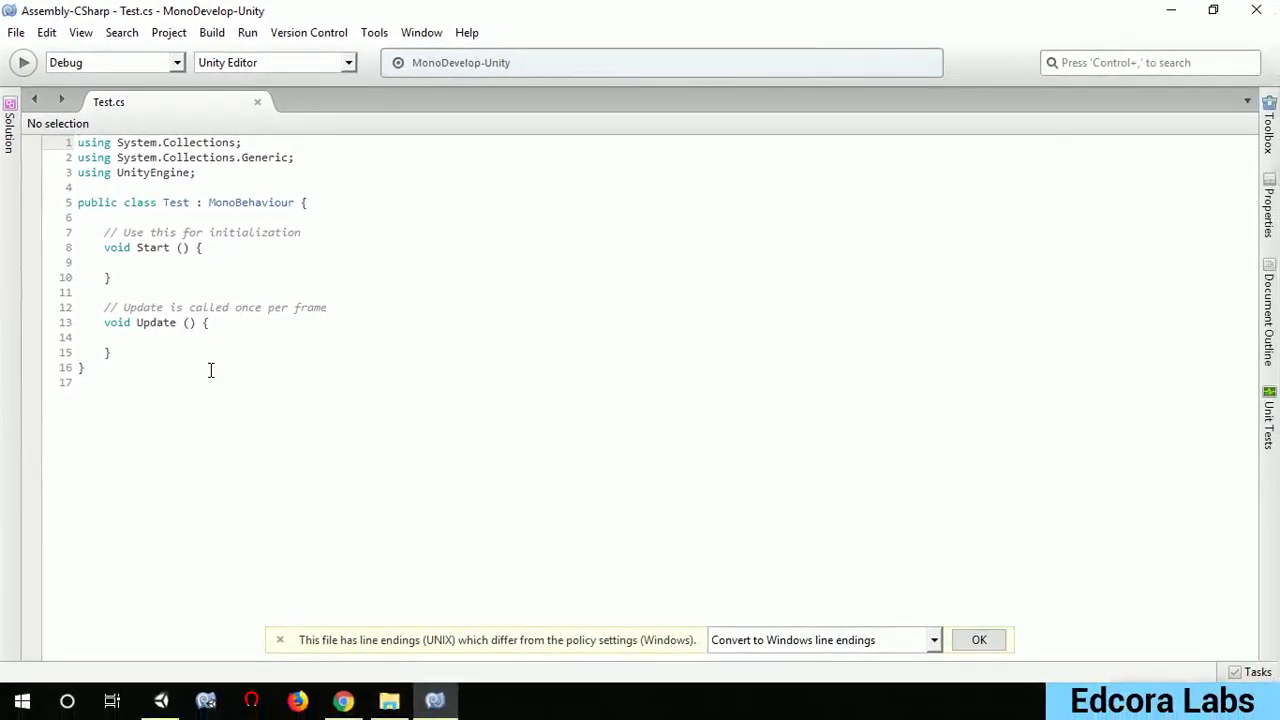
# - Switch from MonoDevelop back to the Unity Editor
pyautogui.click(161, 701)
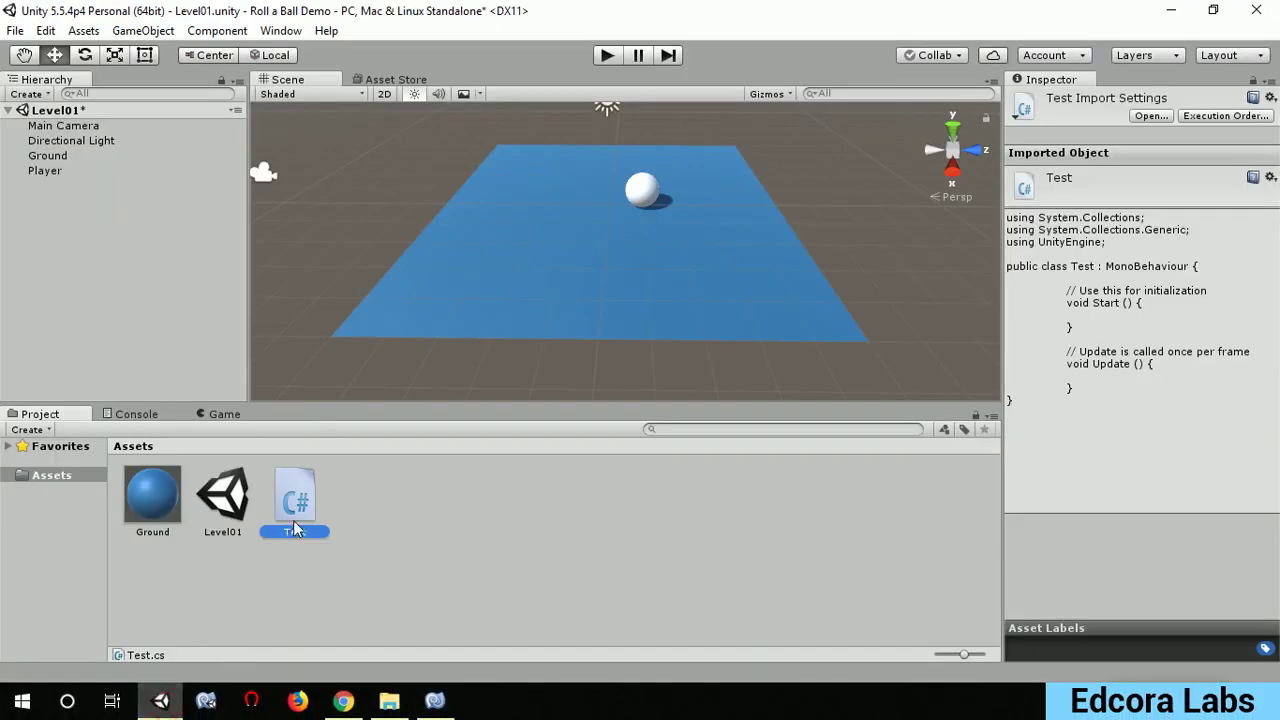